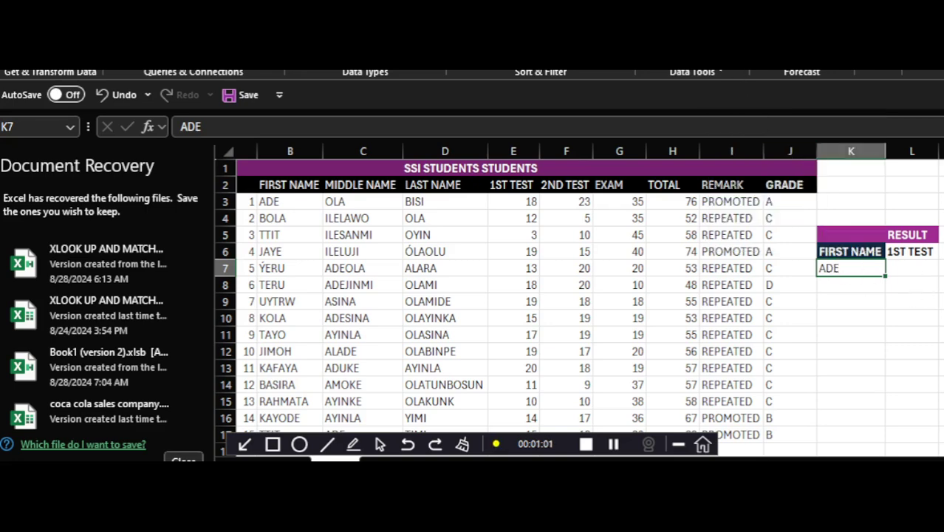
Add list data validation to cell K7 with the first names in =$B$3:$B$17 as the source
click(720, 71)
click(733, 81)
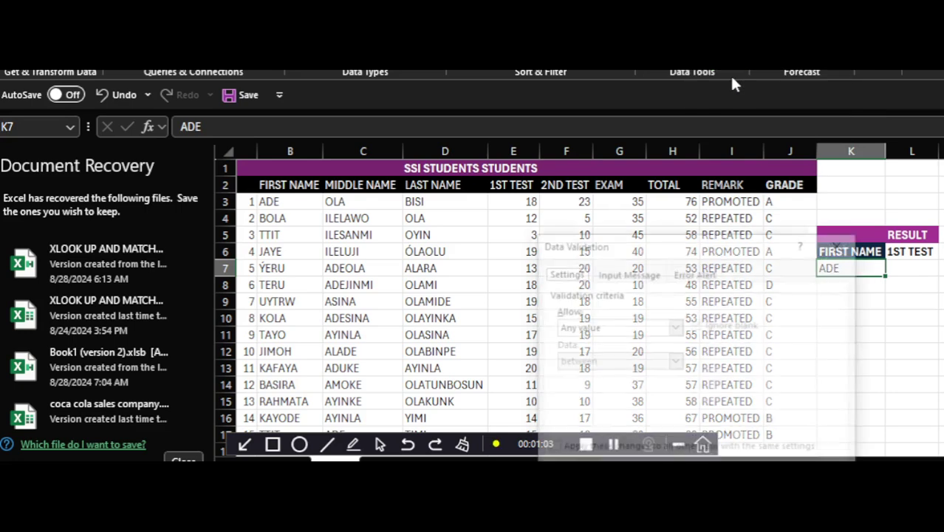
click(591, 330)
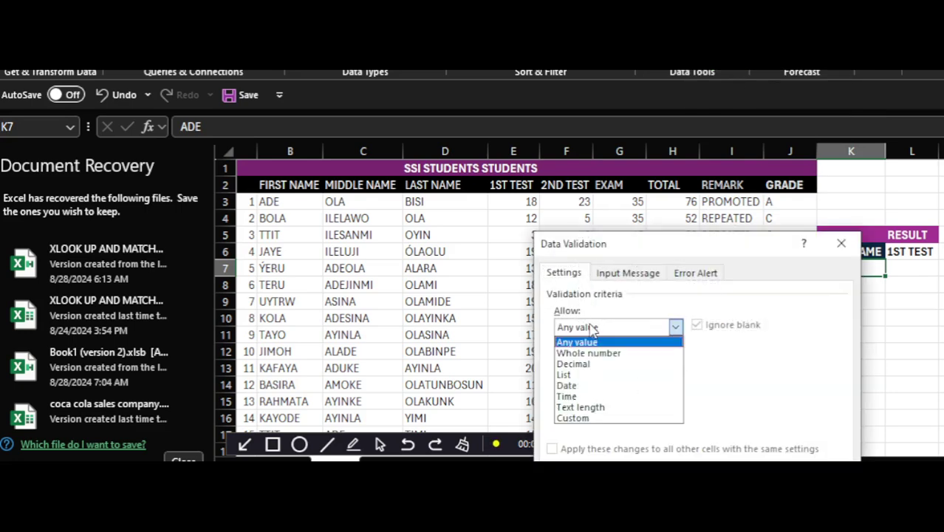
click(578, 376)
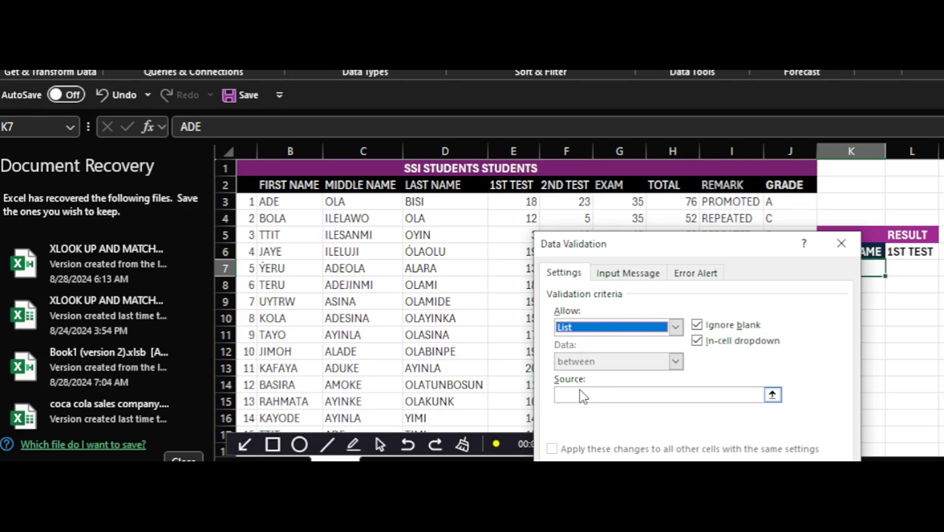
click(581, 395)
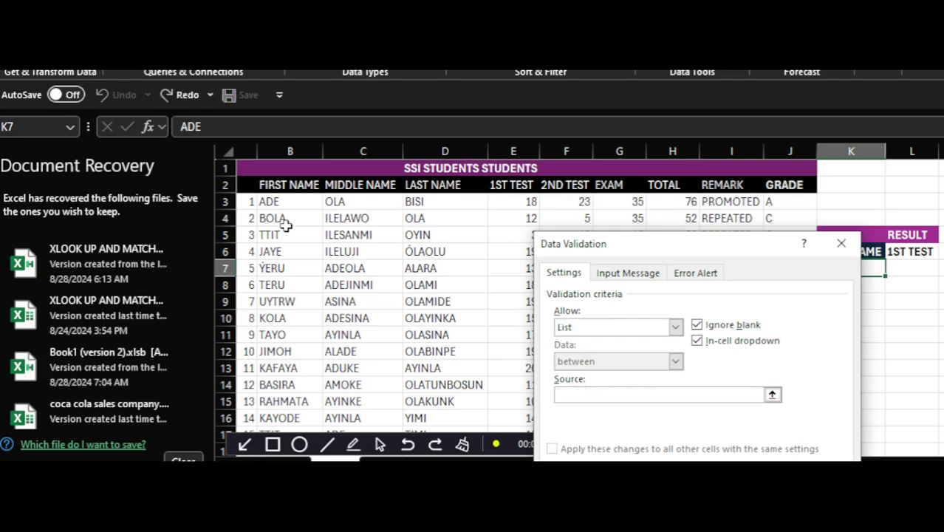
drag(276, 205, 293, 431)
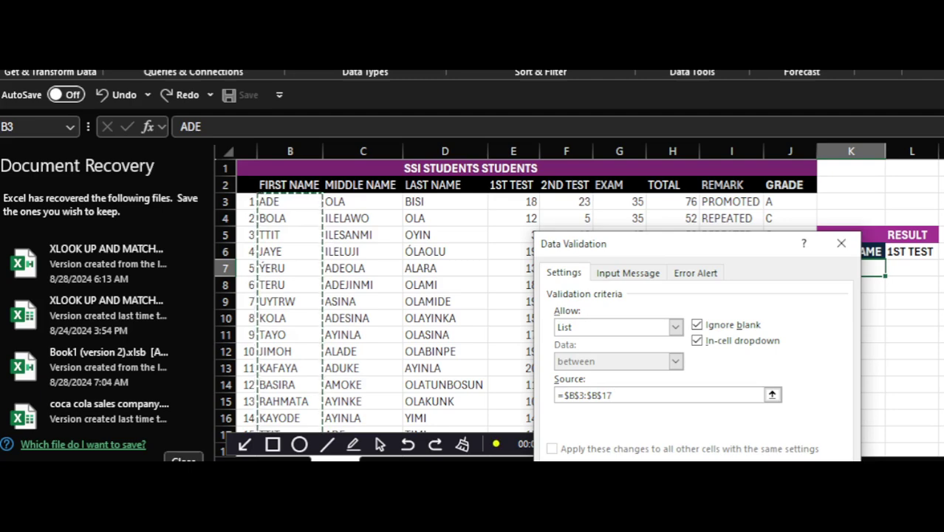
key(Return)
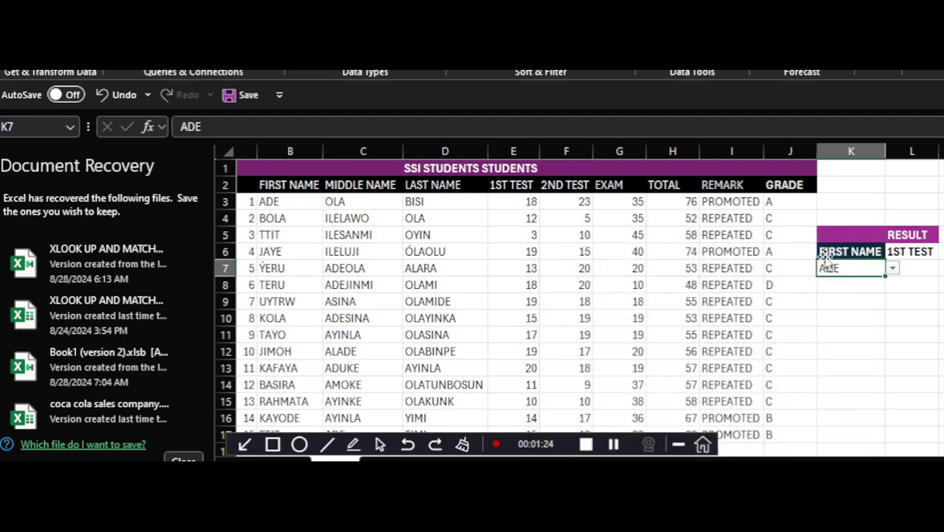
Add list data validation to cell L6 with the column headers in =$E$2:$J$2 as the source
click(920, 253)
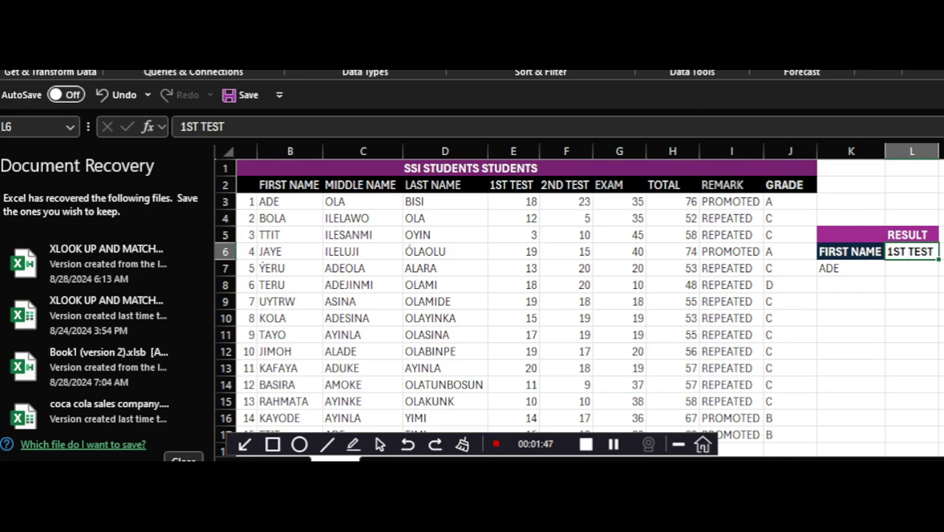
click(711, 57)
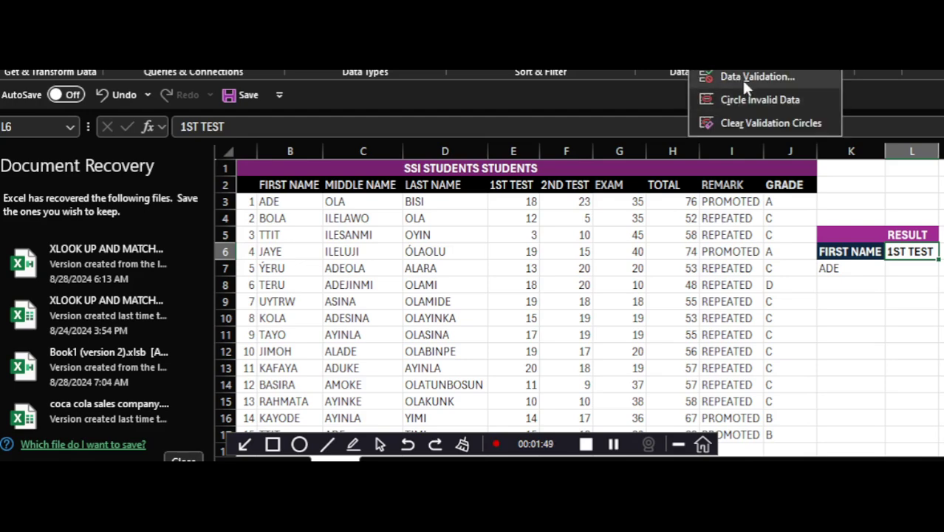
click(746, 79)
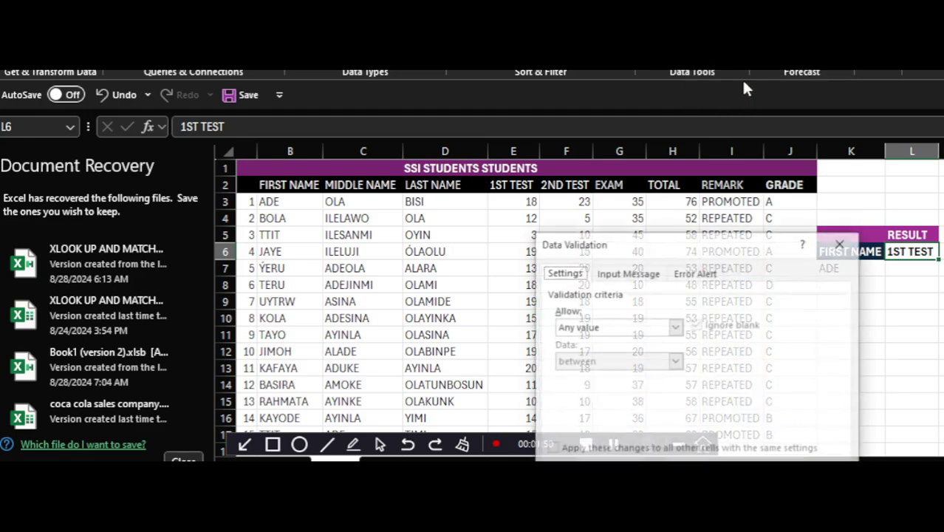
click(602, 329)
click(591, 381)
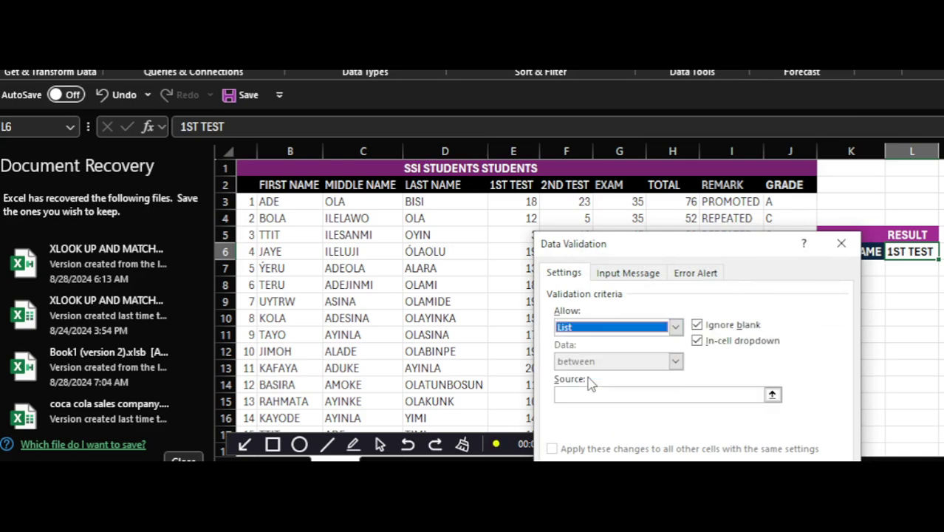
click(593, 396)
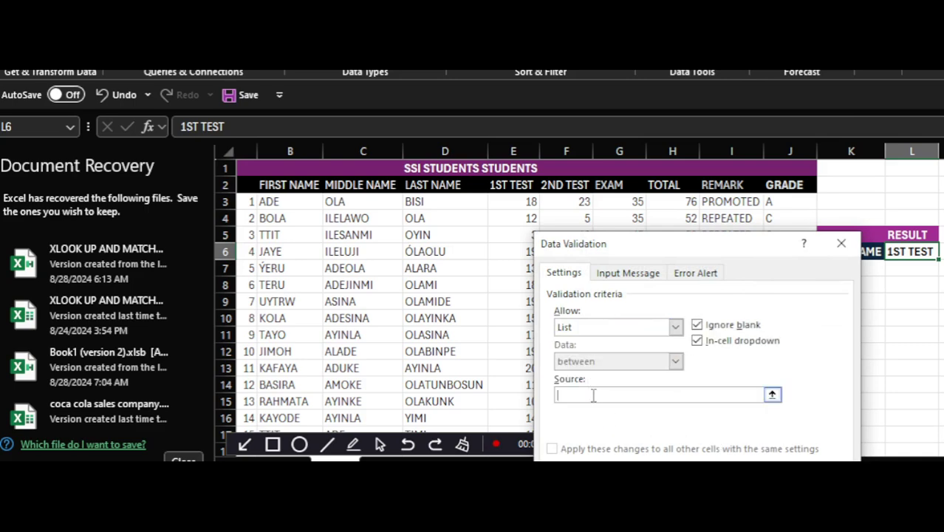
key(ctrl+z)
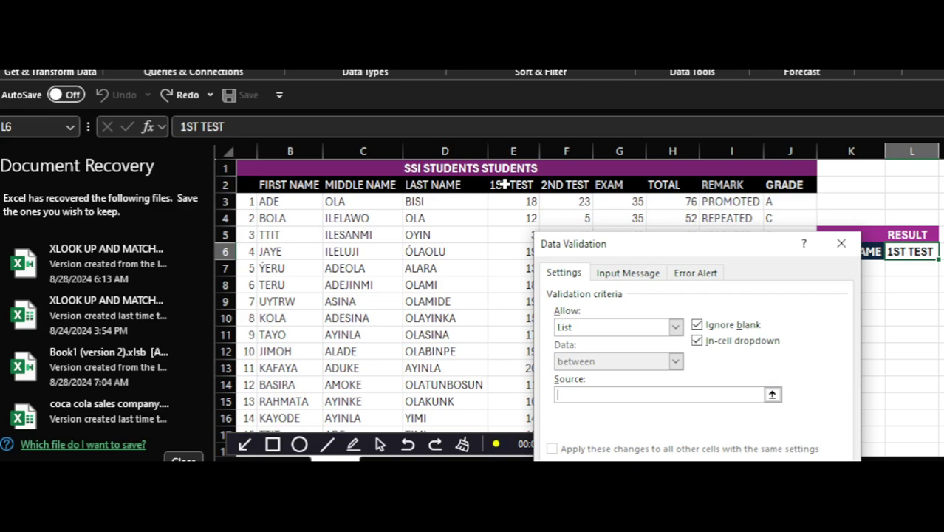
drag(502, 185, 772, 185)
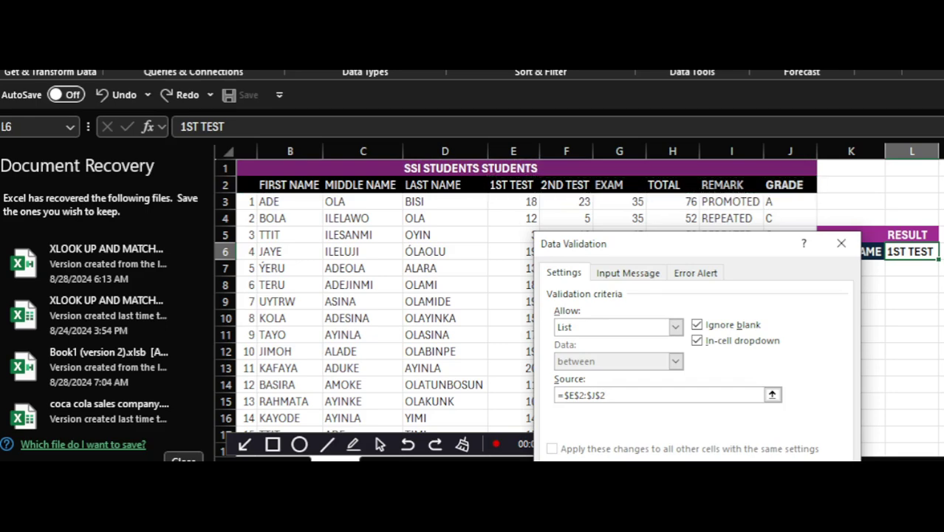
key(Return)
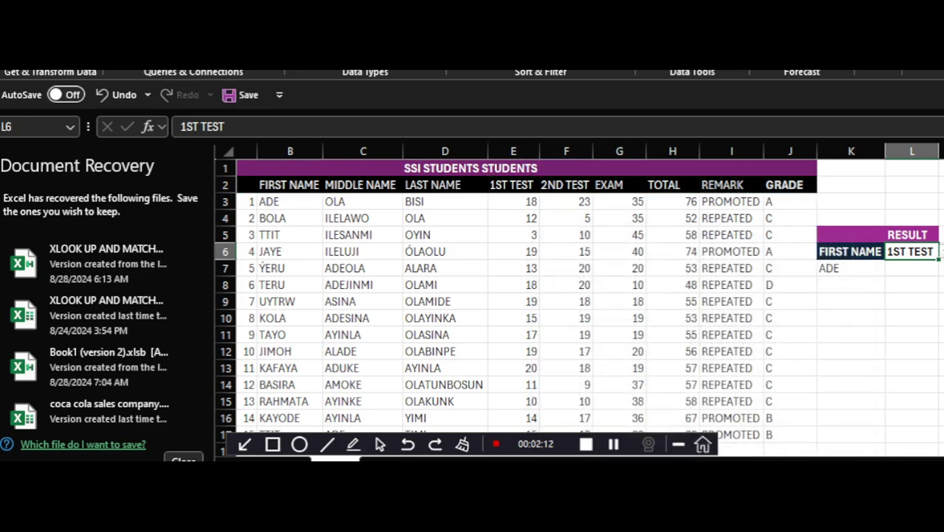
Choose the first name listed in row 11 for K7 and TOTAL for L6 from their dropdown lists
click(846, 272)
click(892, 269)
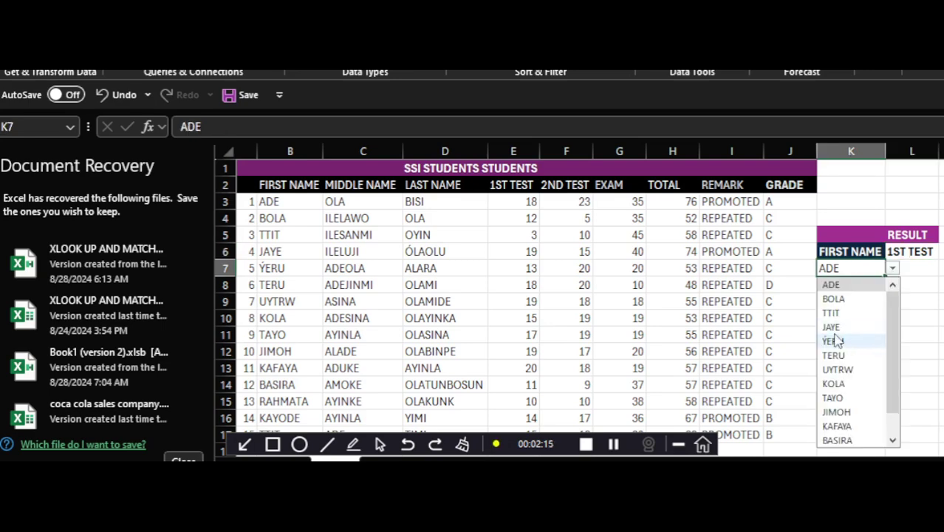
click(837, 396)
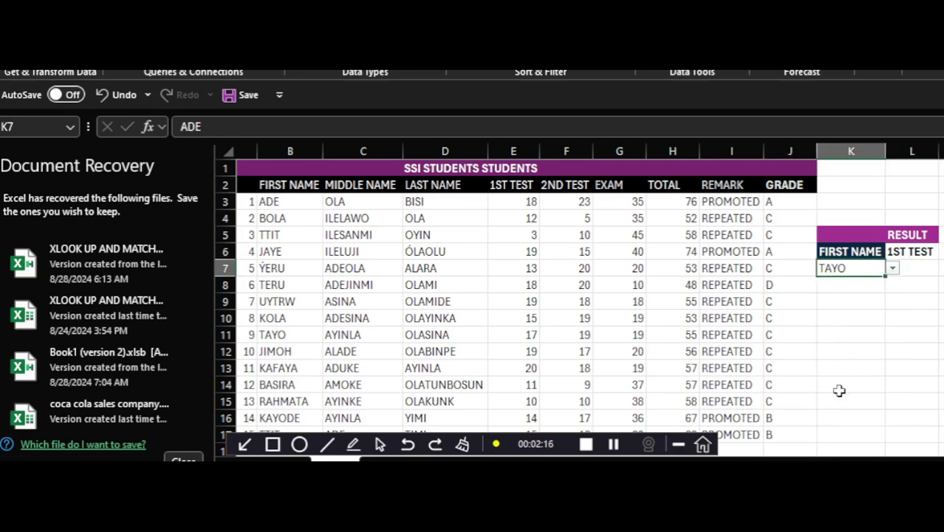
click(923, 255)
click(941, 252)
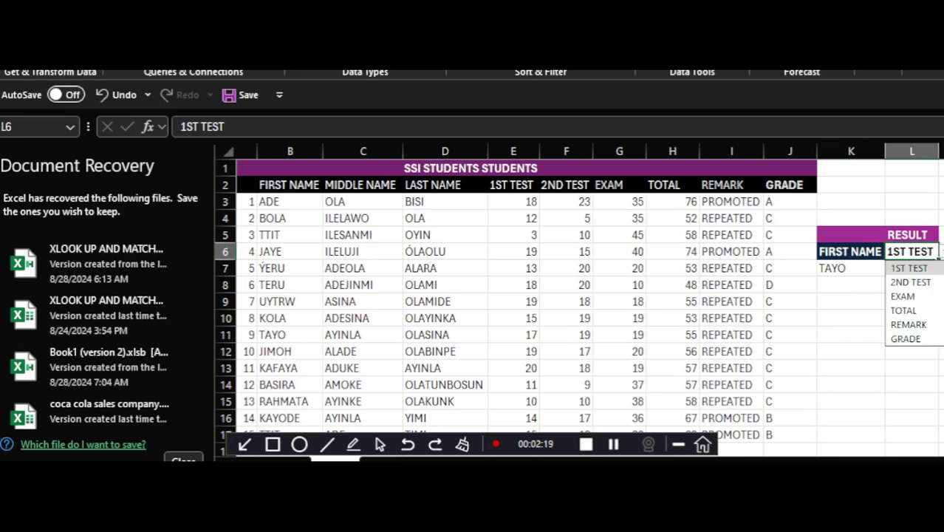
click(903, 310)
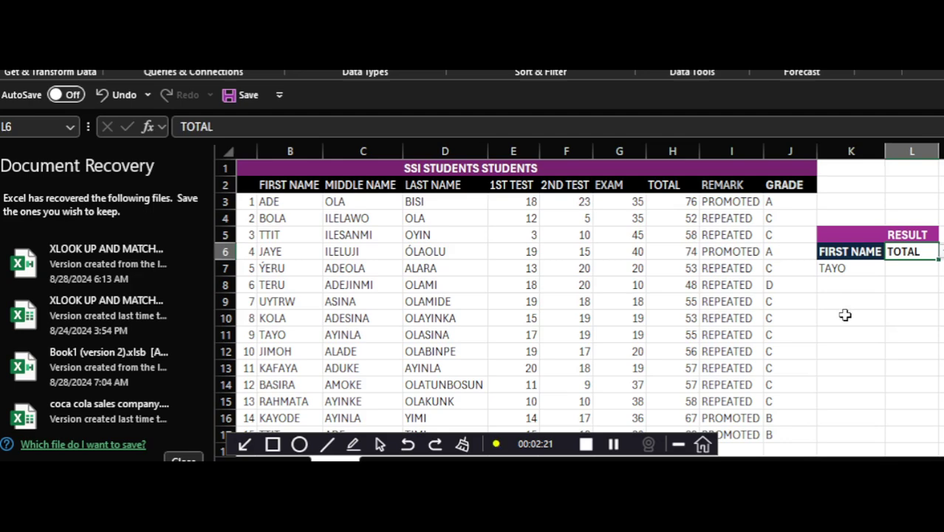
click(845, 315)
Start an INDEX formula in cell L7 with the score range E3:J17 as its array
click(901, 267)
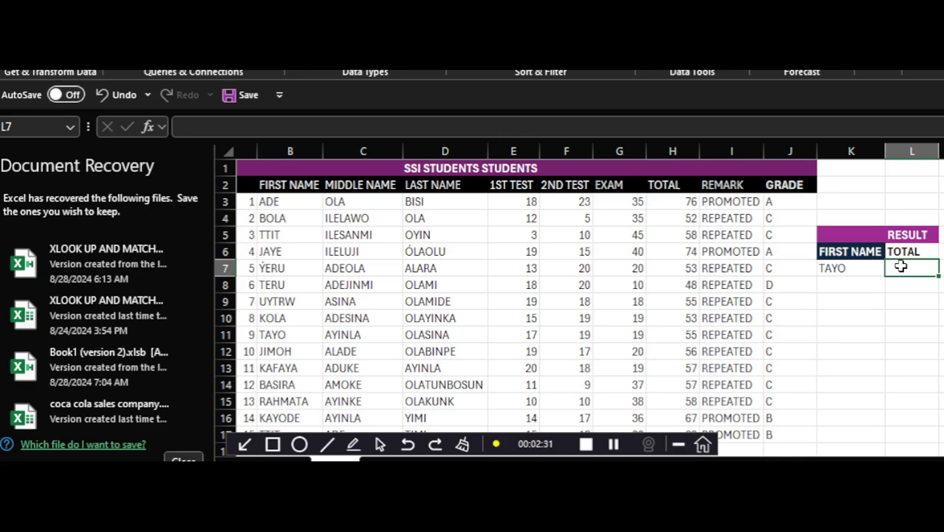
text(=)
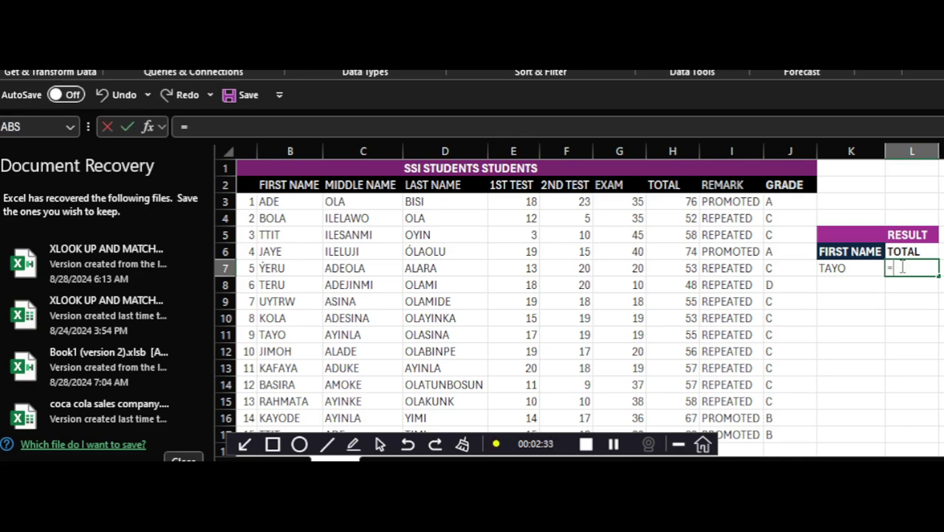
text(INDE)
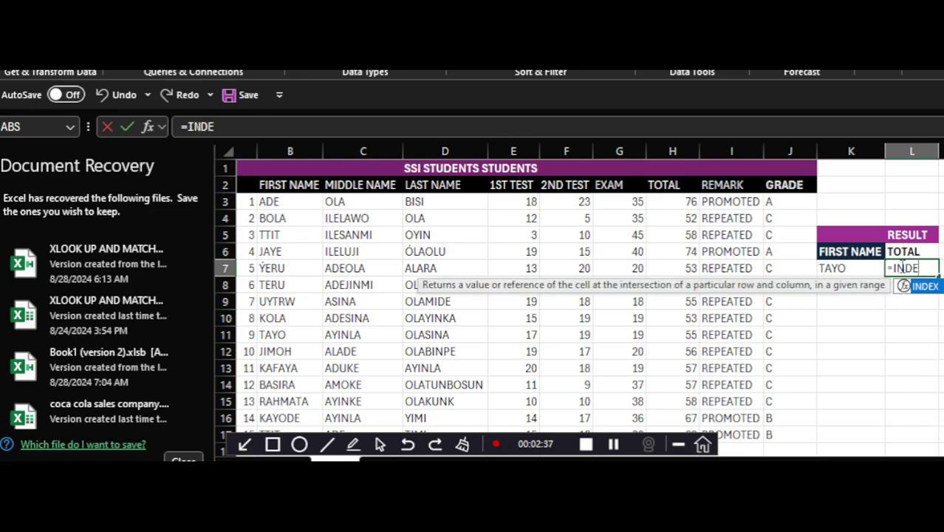
double_click(934, 287)
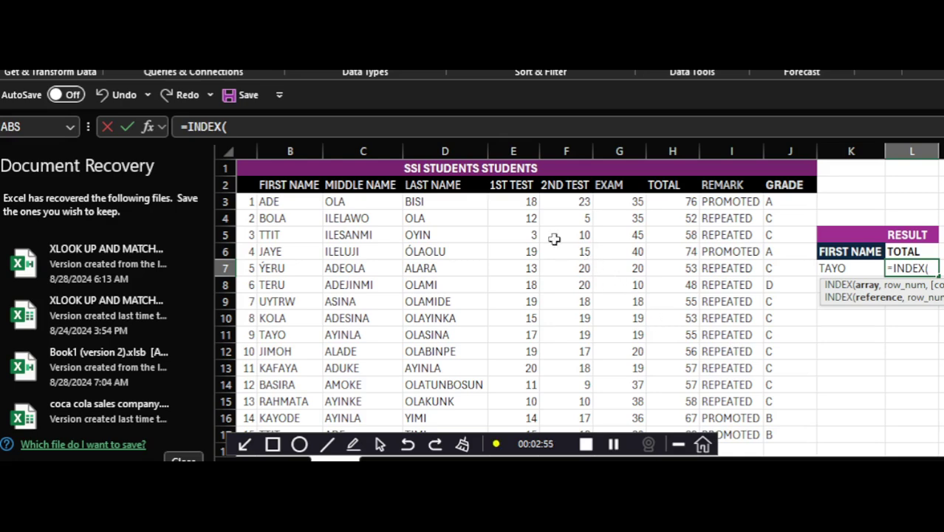
drag(528, 202, 789, 434)
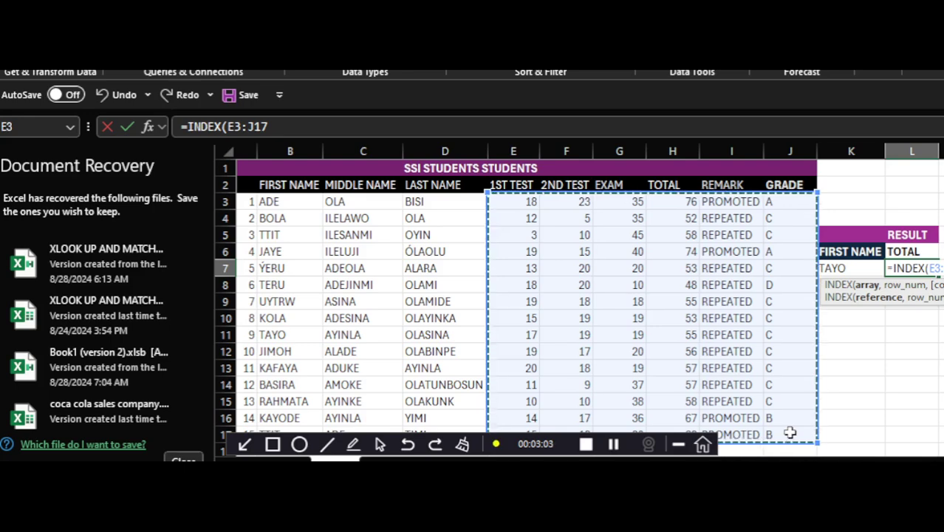
text(,)
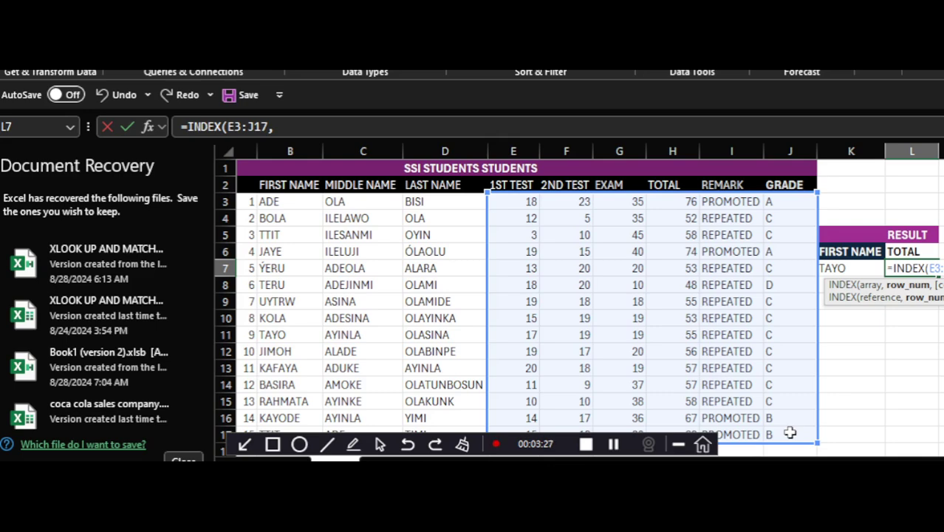
Add MATCH(K7,B3:B17,0) as the row number argument of the INDEX formula in L7
text(MAT)
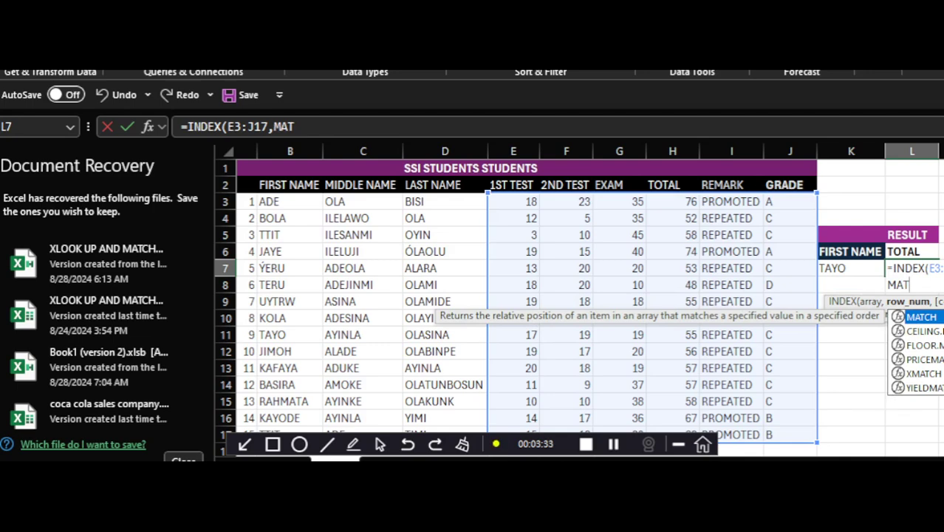
double_click(940, 314)
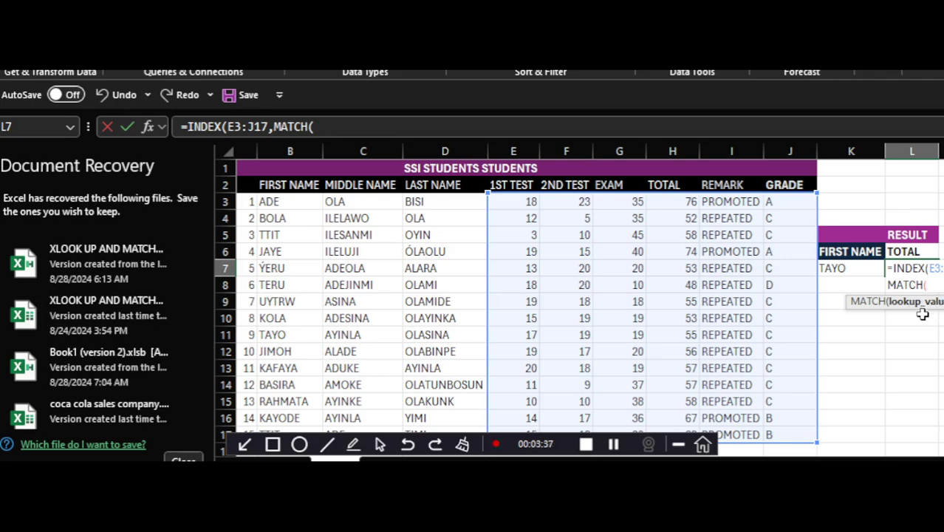
click(847, 272)
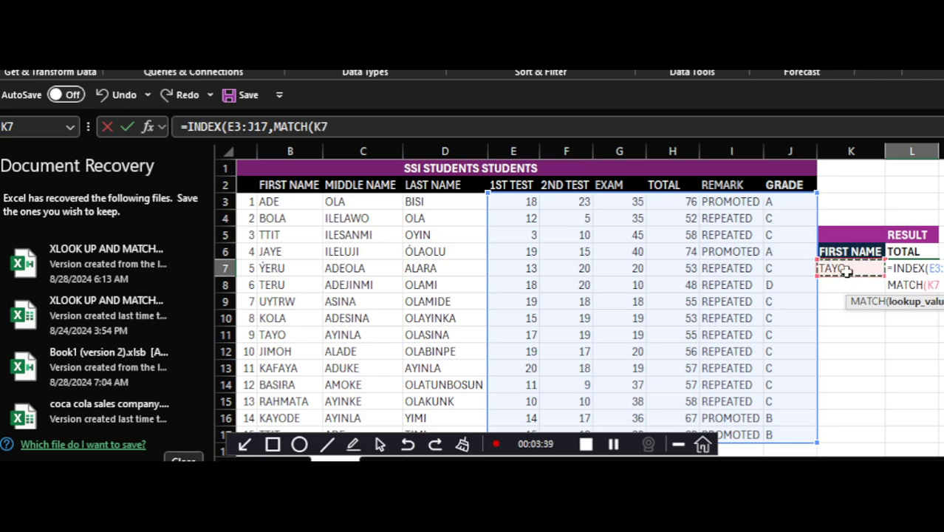
text(,)
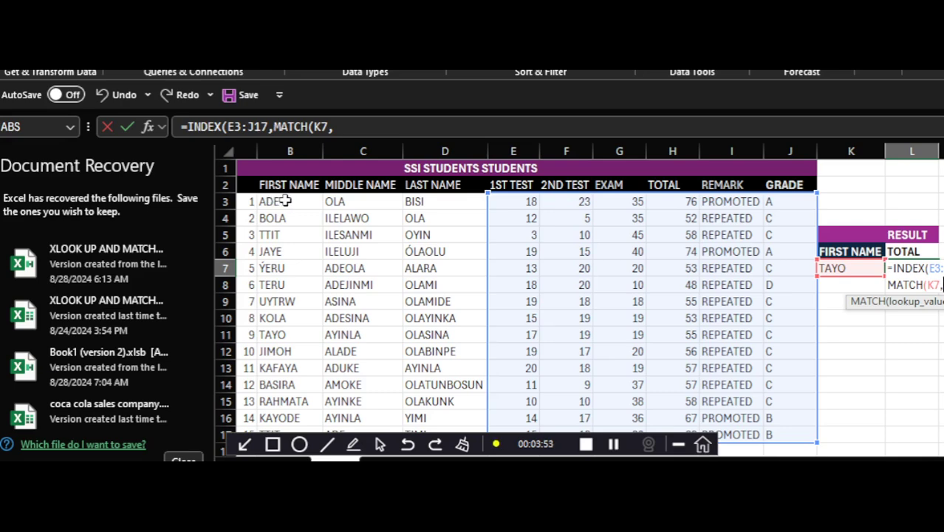
drag(285, 201, 290, 442)
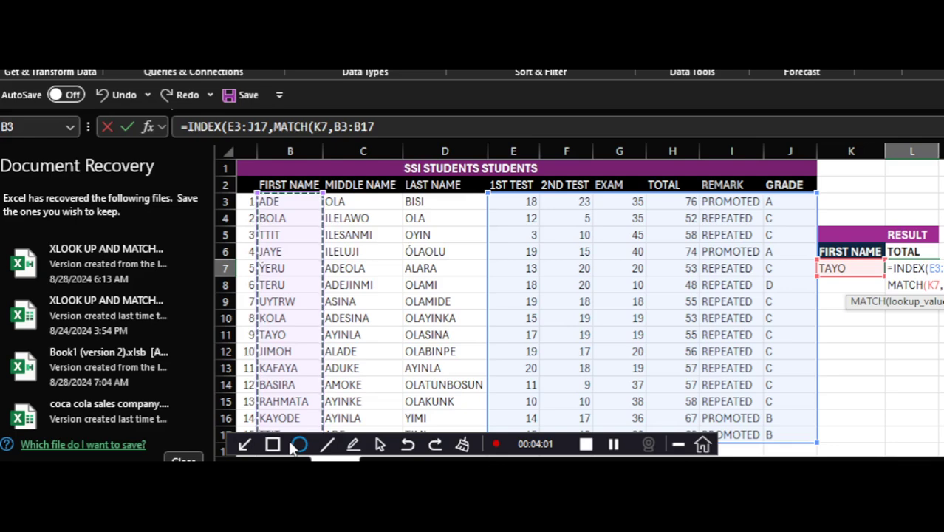
text(,)
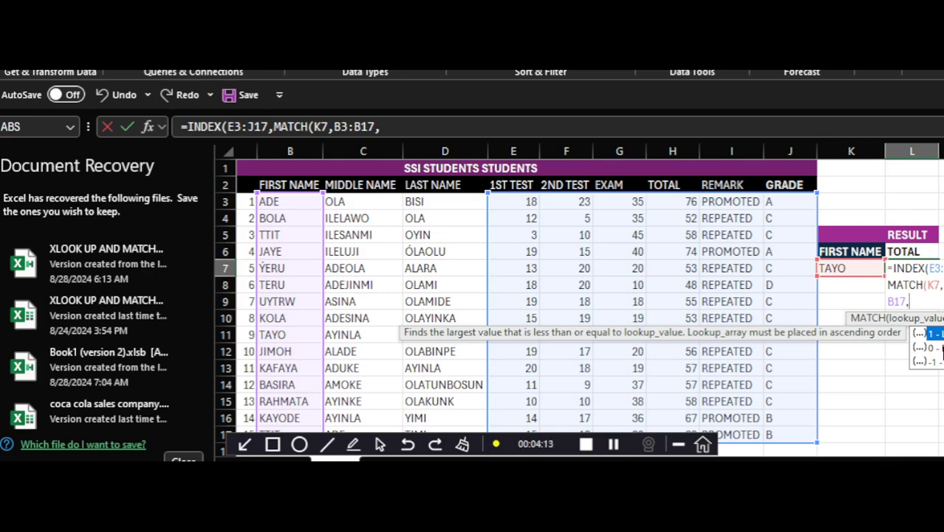
double_click(937, 348)
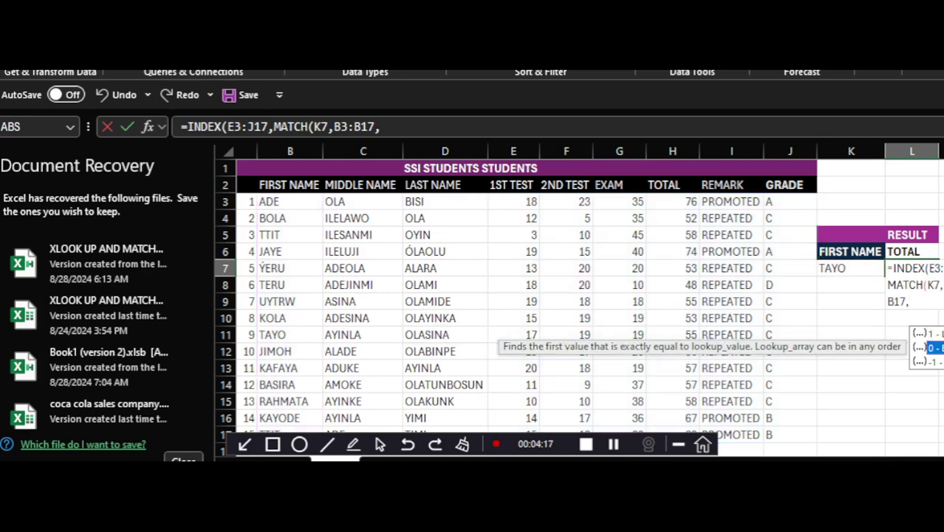
key(Tab)
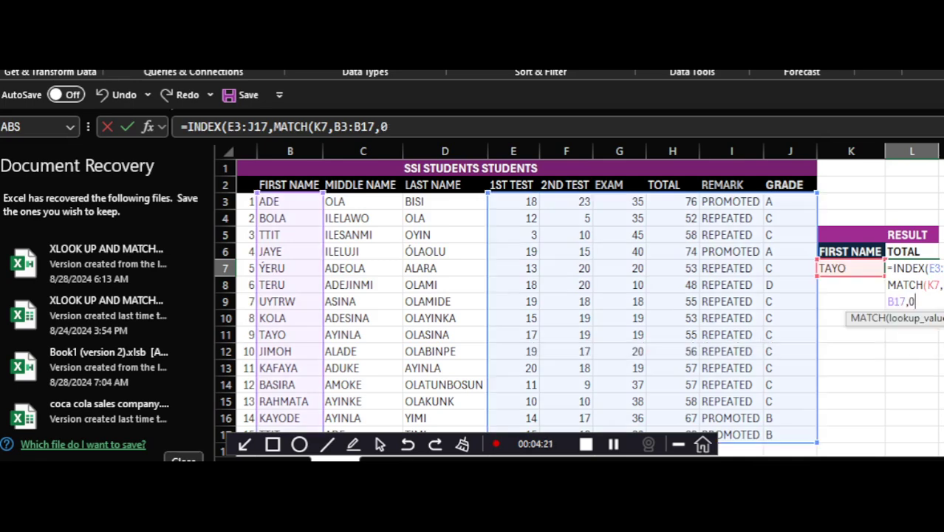
text())
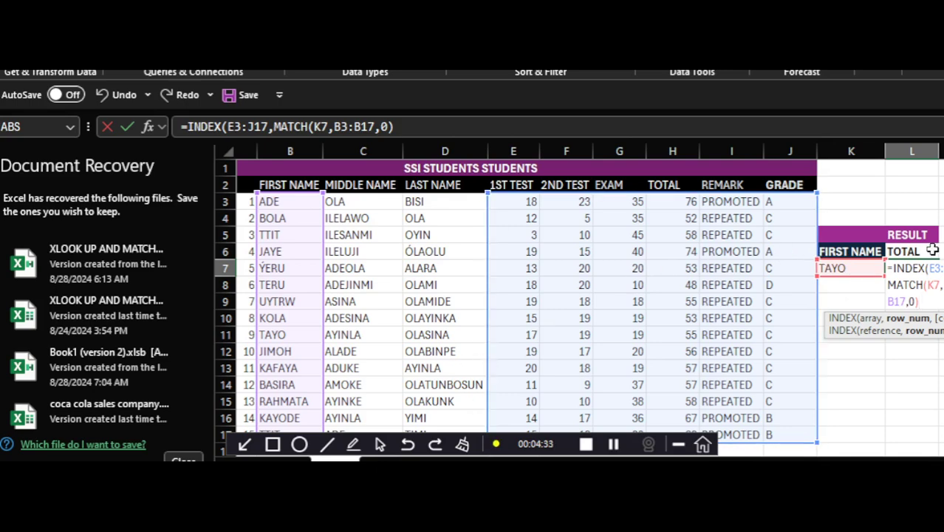
Add a second MATCH as the column number argument of the INDEX formula in L7, with L6 as its lookup value
text(,)
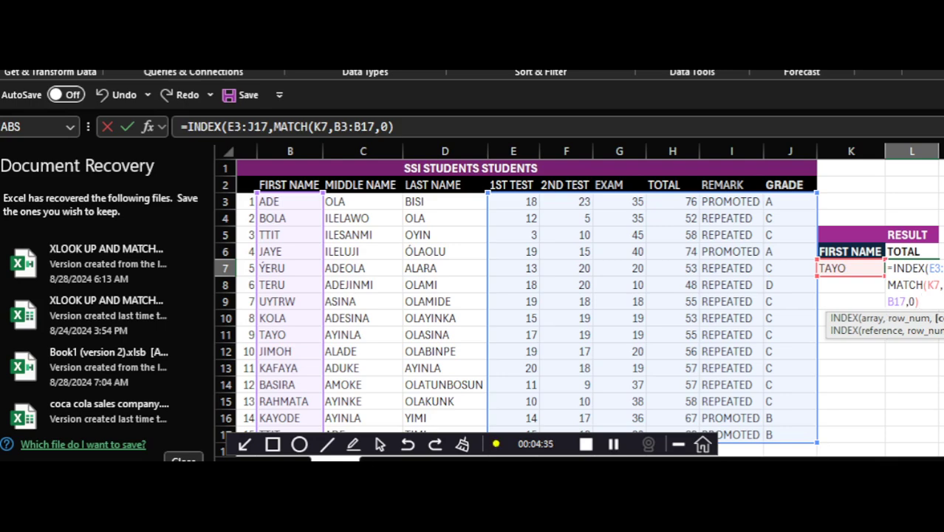
text(MATC)
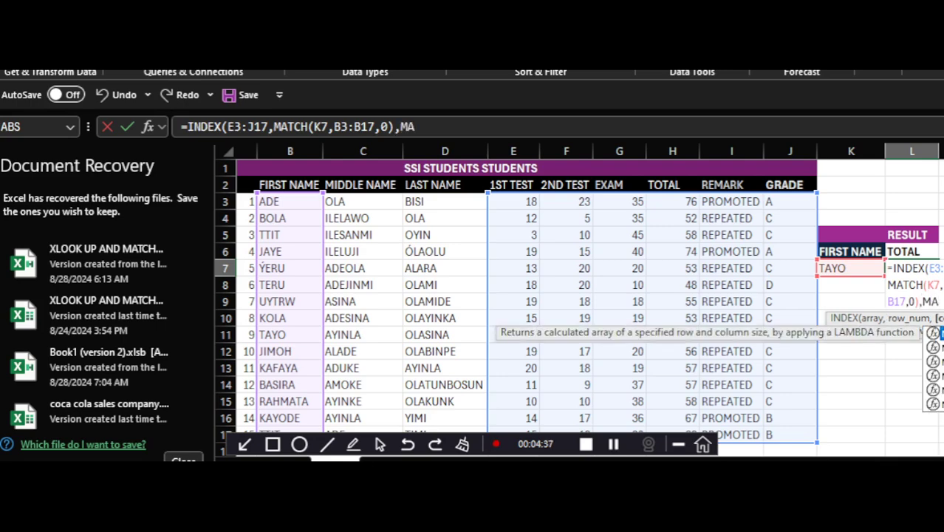
text(H)
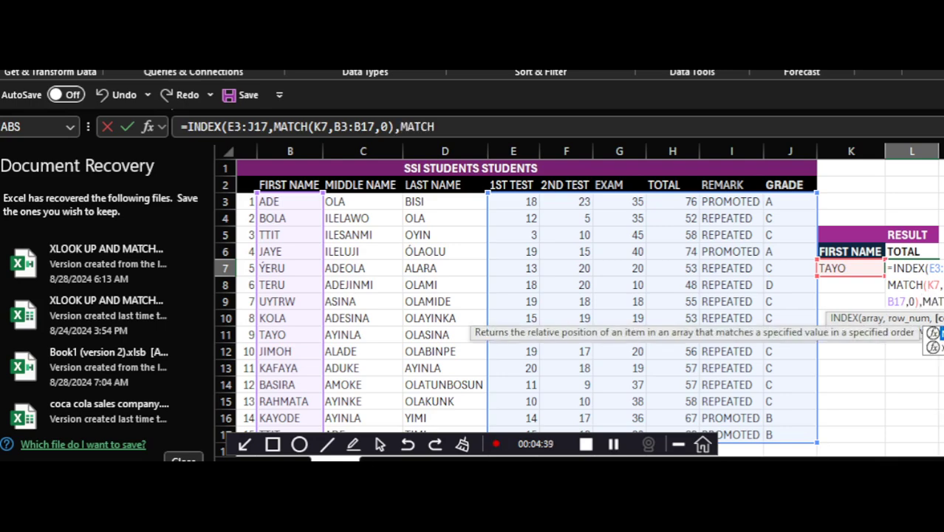
text(()
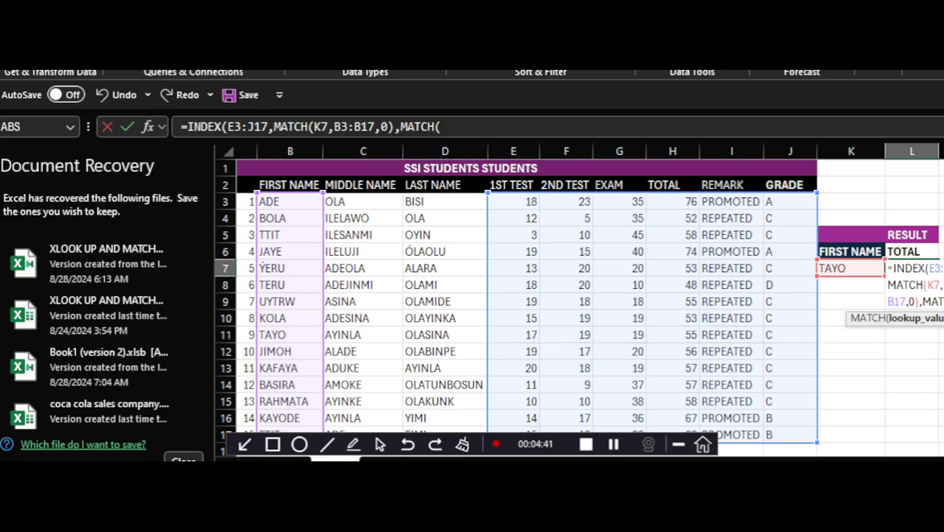
text(,)
key(BackSpace)
click(915, 253)
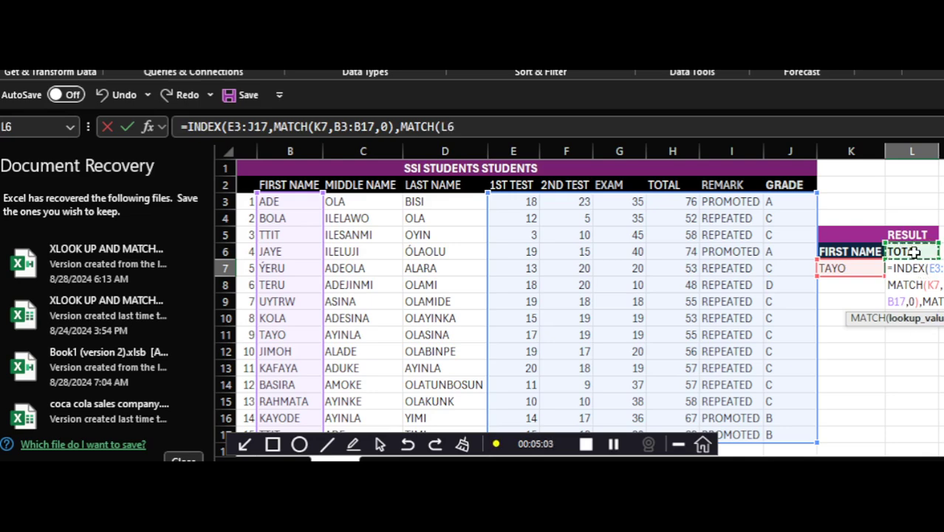
Complete the second MATCH with header range E2:J2 and match type 0, and enter the finished INDEX formula in L7
text(,)
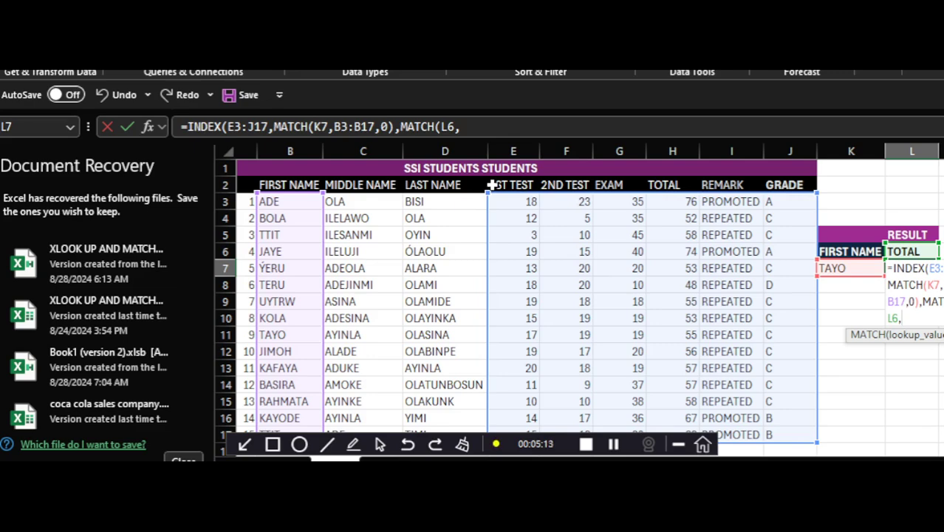
drag(492, 185, 798, 181)
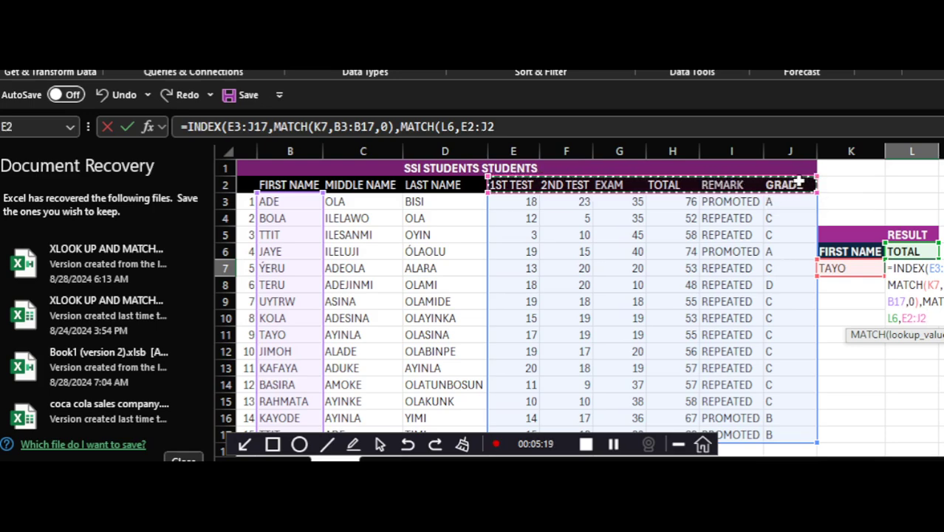
text(,)
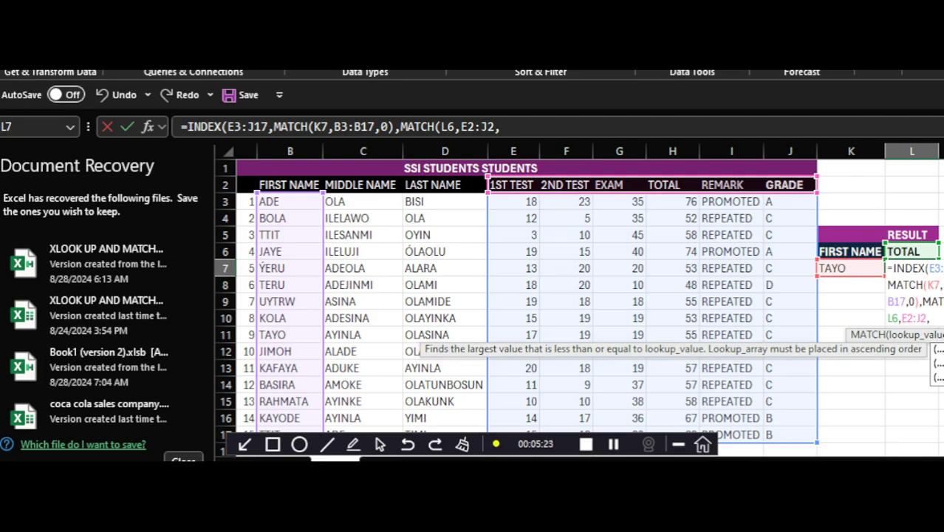
text(0)
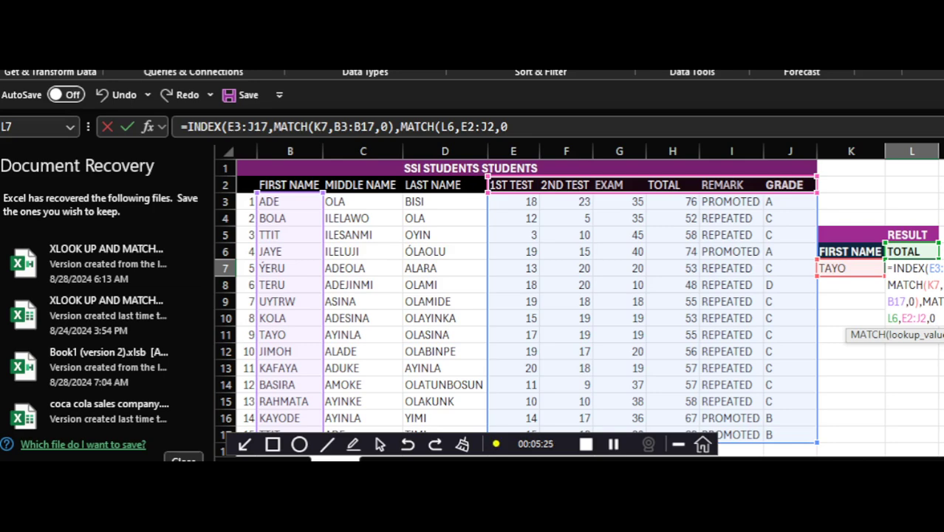
text())
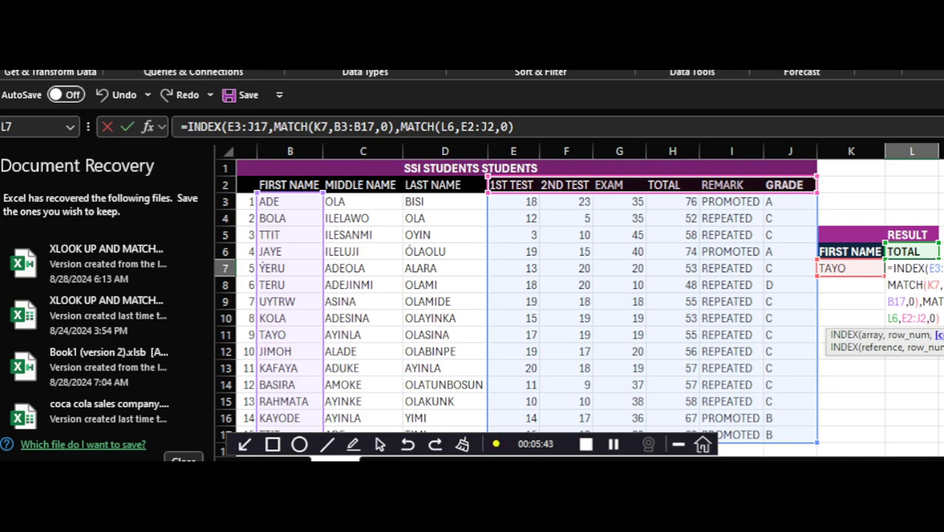
text())
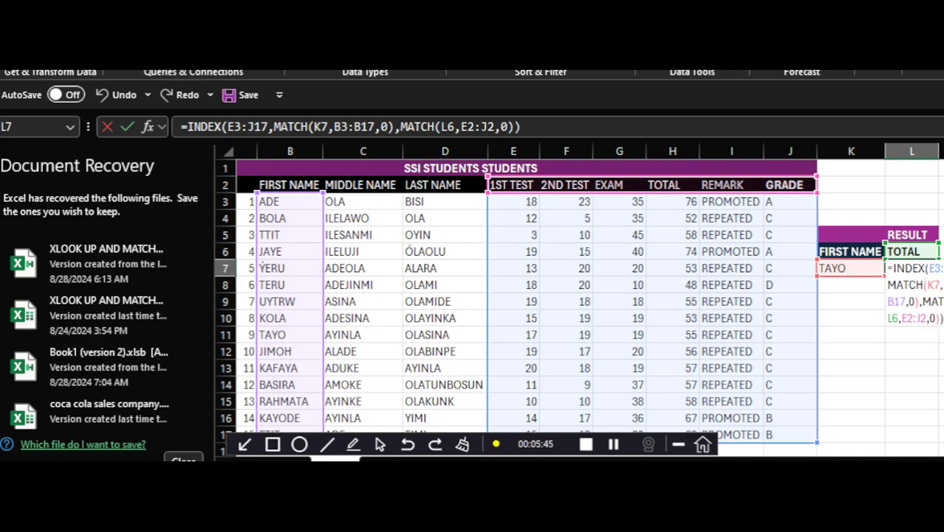
key(Return)
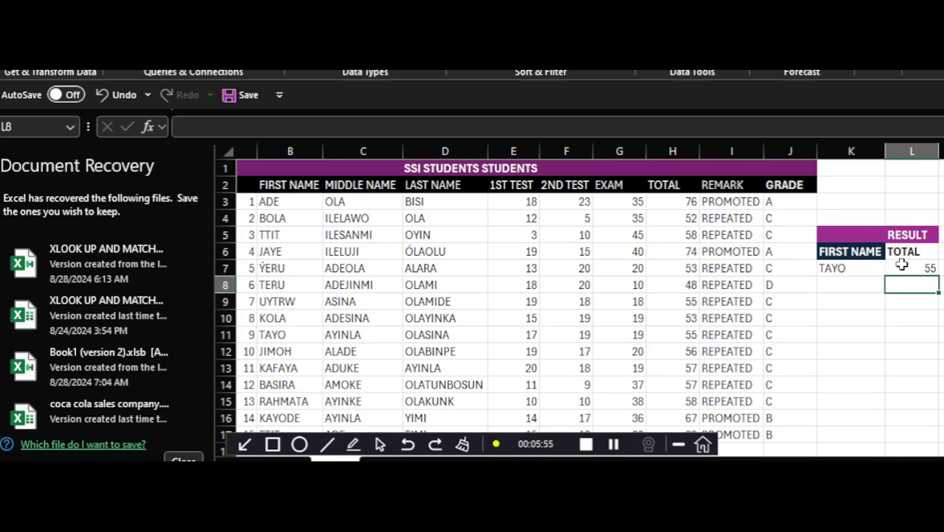
Test the lookup by choosing 2ND TEST and then 1ST TEST from the dropdown list in L6
drag(915, 253, 942, 253)
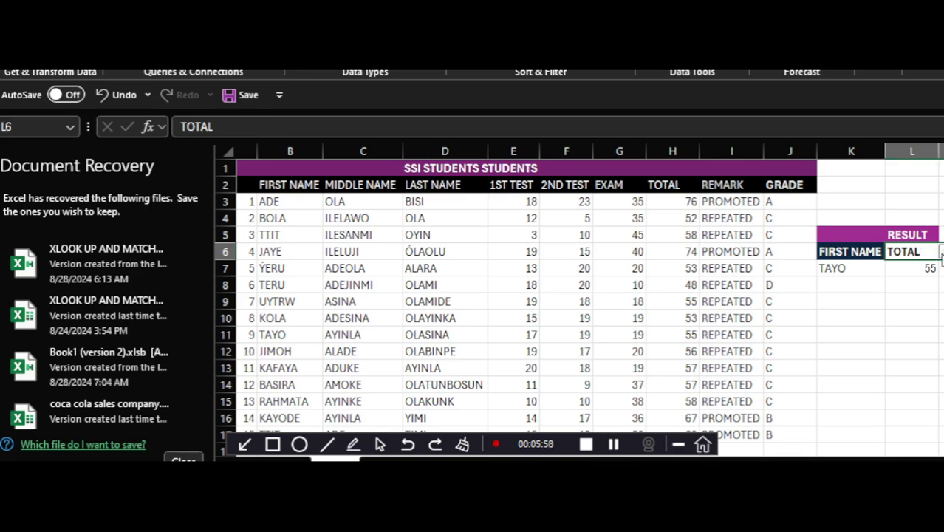
click(942, 252)
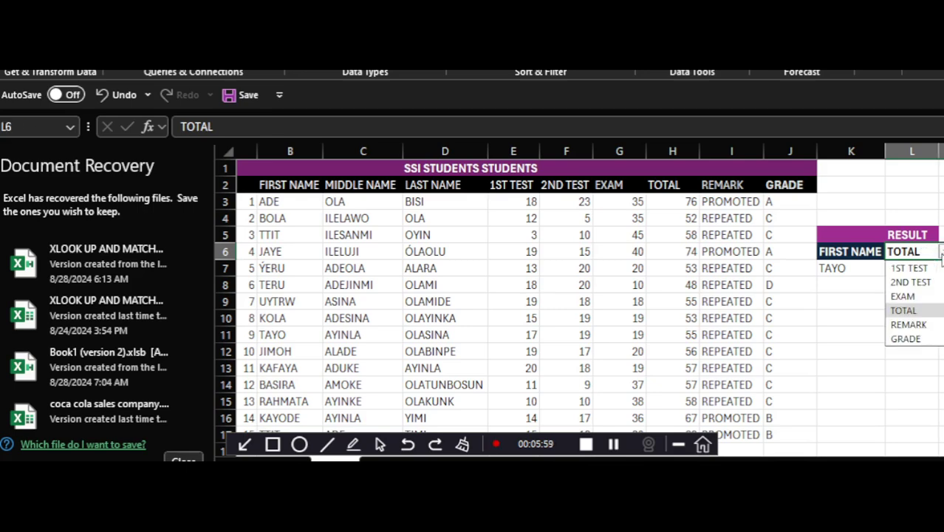
click(911, 281)
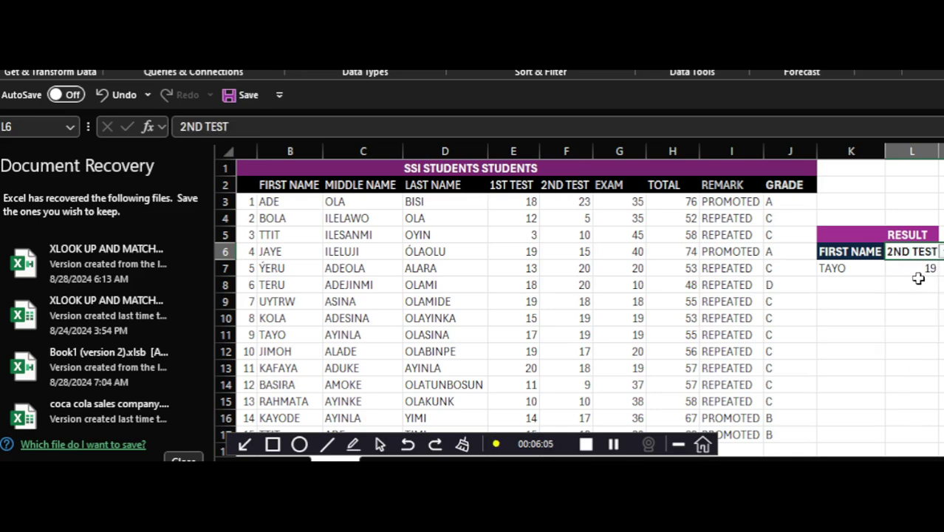
click(942, 252)
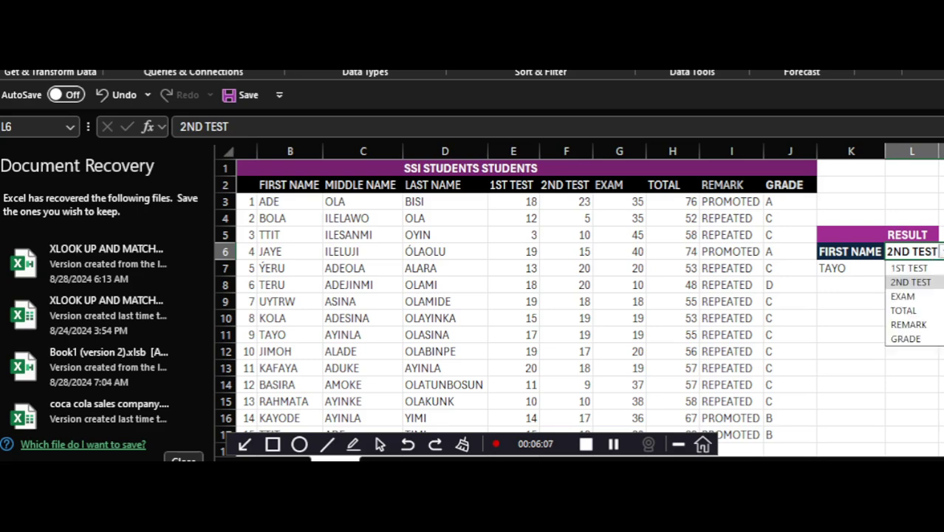
click(909, 268)
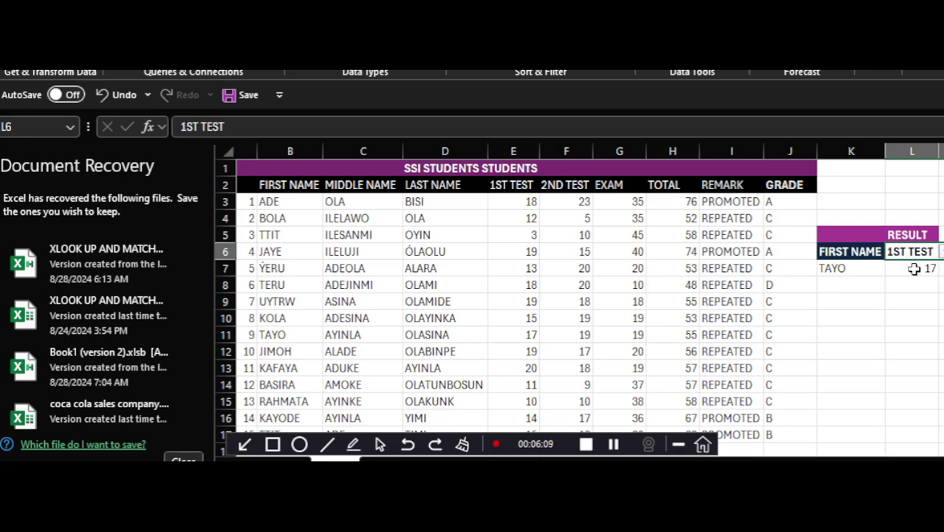
Choose the first name listed in row 8 from the dropdown list in K7
click(850, 268)
click(893, 269)
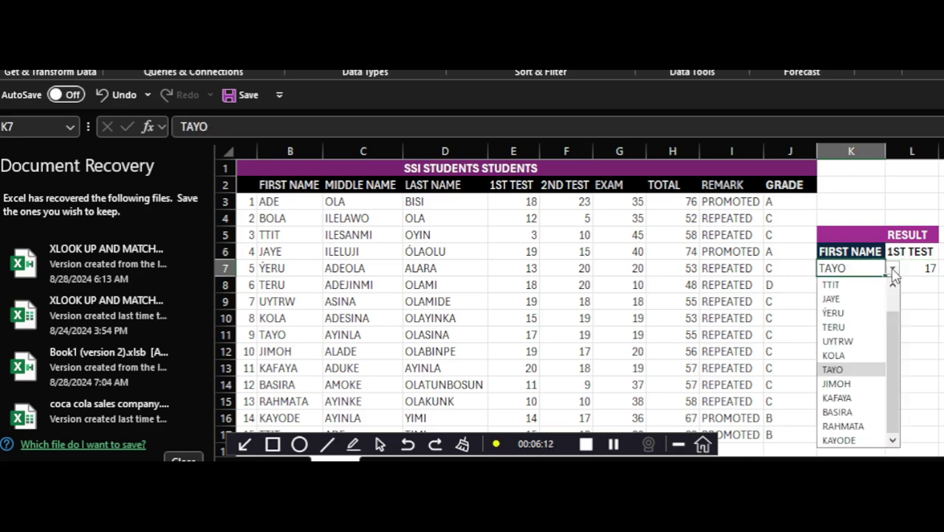
click(835, 328)
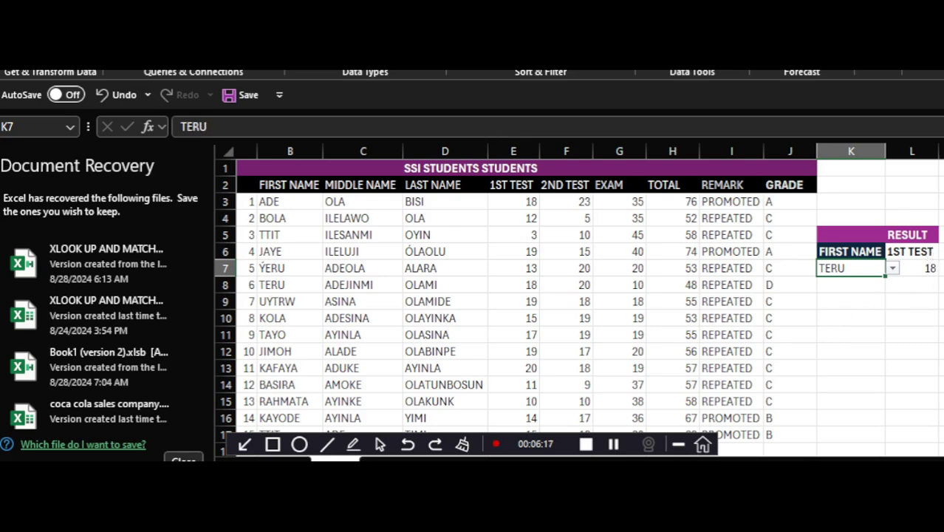
Switch the result column in L6 to 2ND TEST using its dropdown list
click(942, 268)
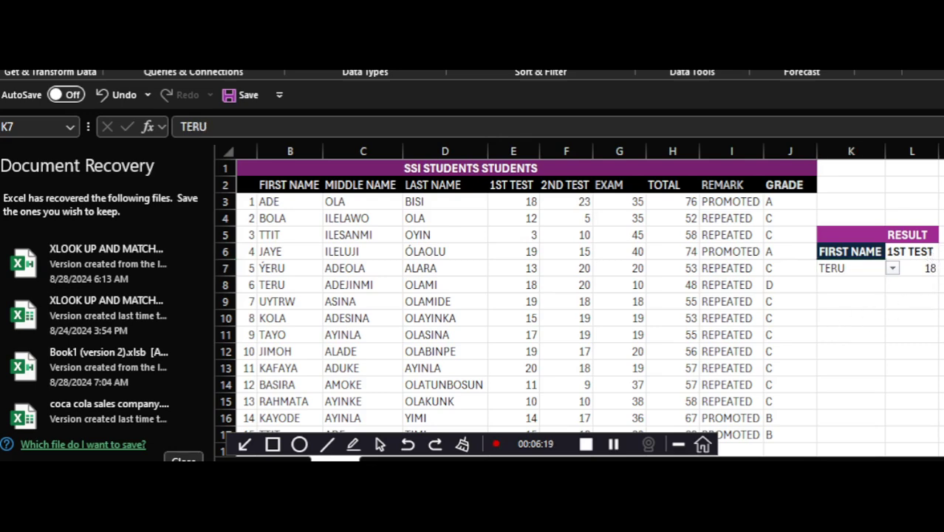
click(937, 252)
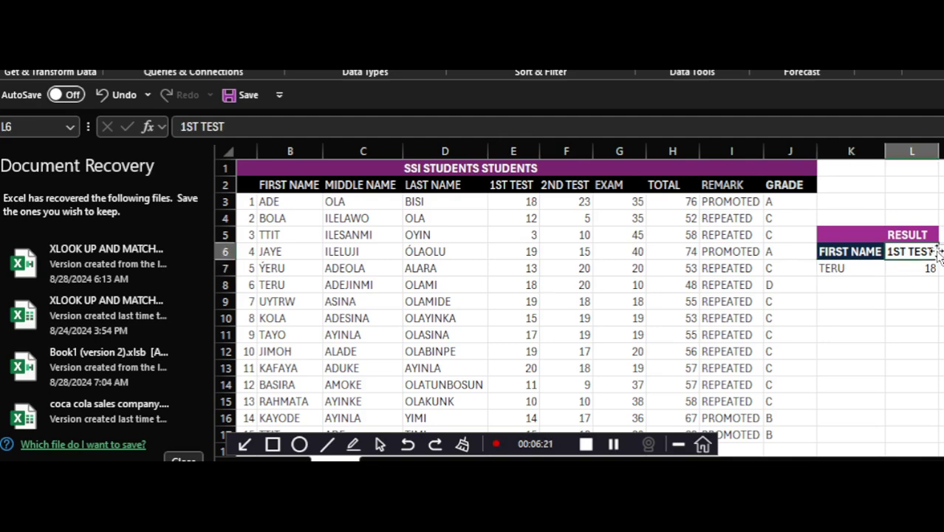
click(941, 252)
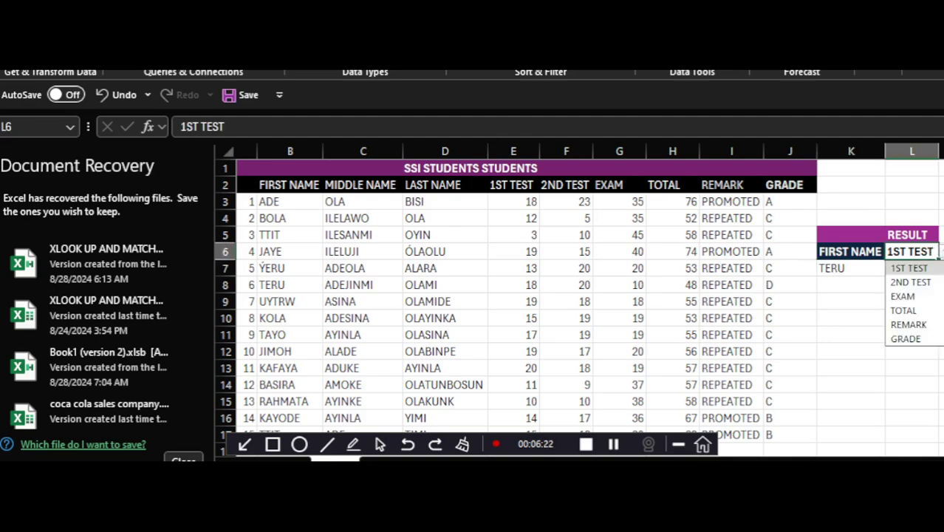
click(911, 268)
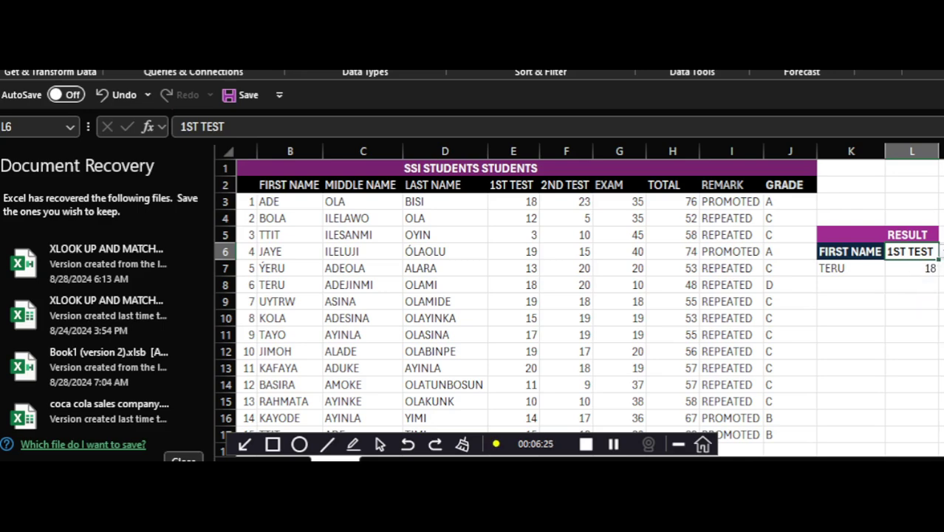
click(937, 256)
click(942, 252)
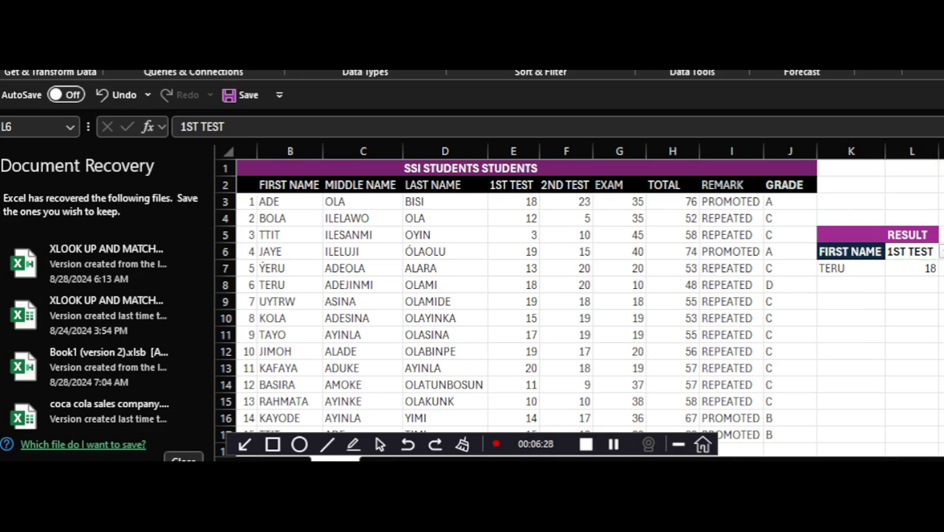
click(937, 252)
click(942, 252)
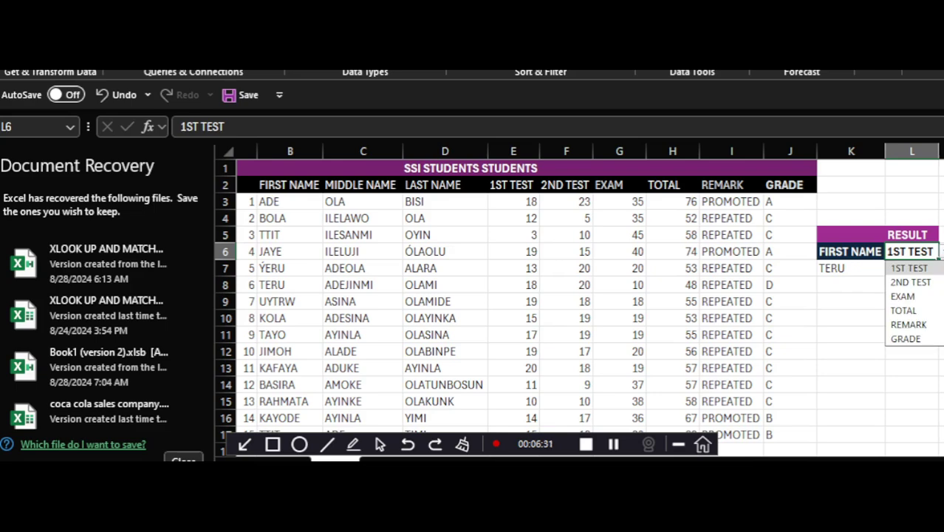
click(916, 283)
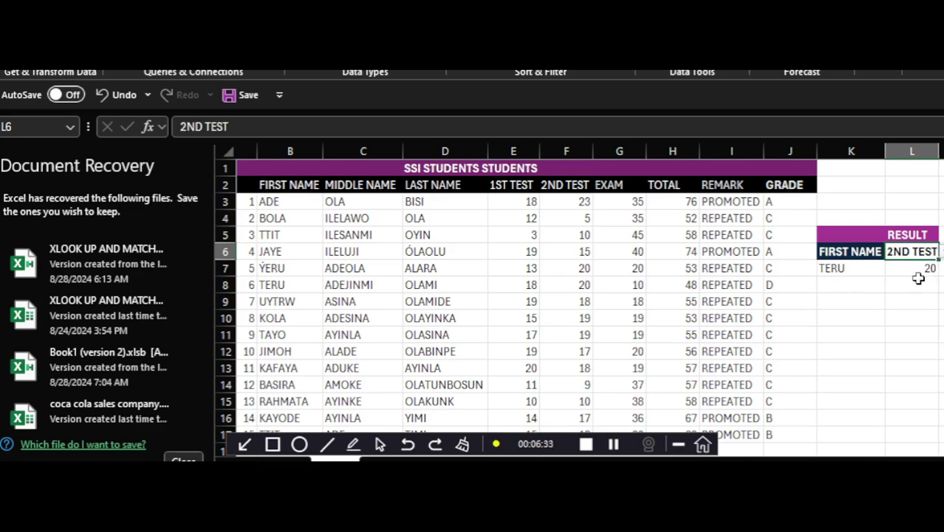